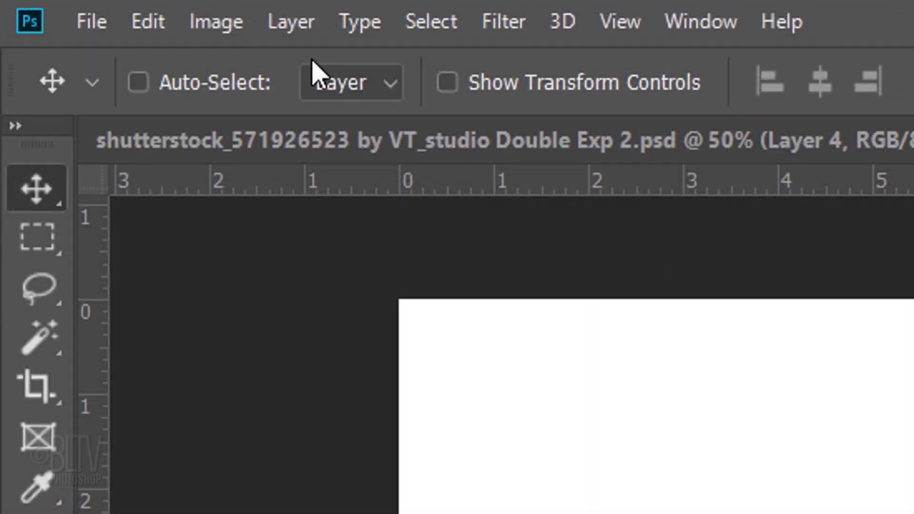
# Change the portrait's image mode from Grayscale to RGB Color
pyautogui.click(65, 6)
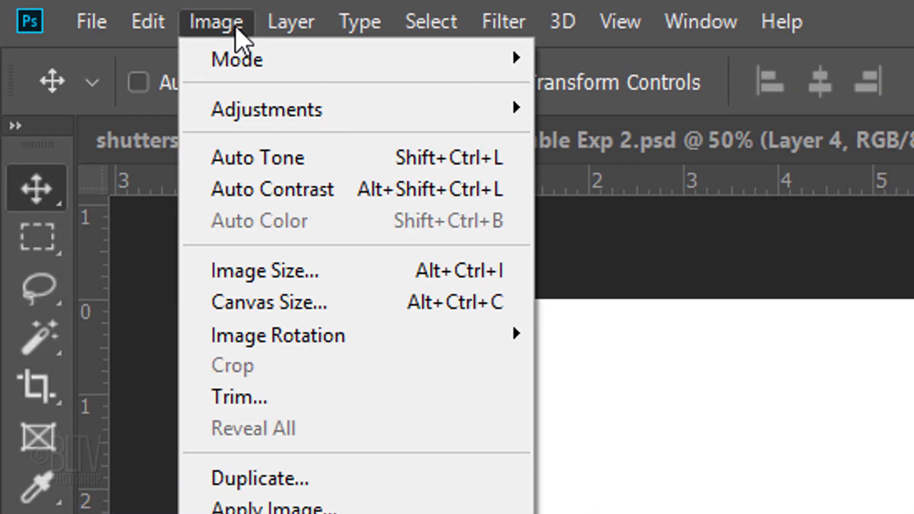
pyautogui.moveTo(237, 60)
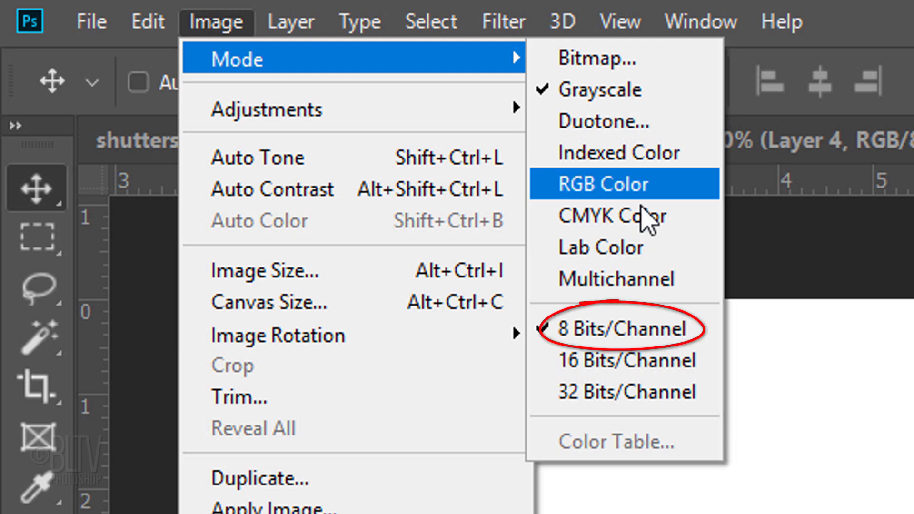
pyautogui.click(628, 189)
# Set the Crop tool to W x H x Resolution with width and height cleared
pyautogui.click(36, 386)
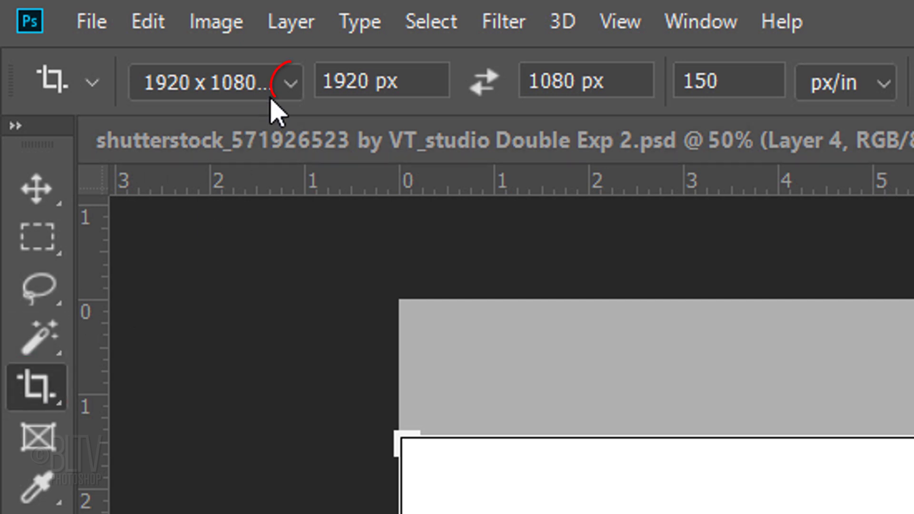
pyautogui.click(289, 93)
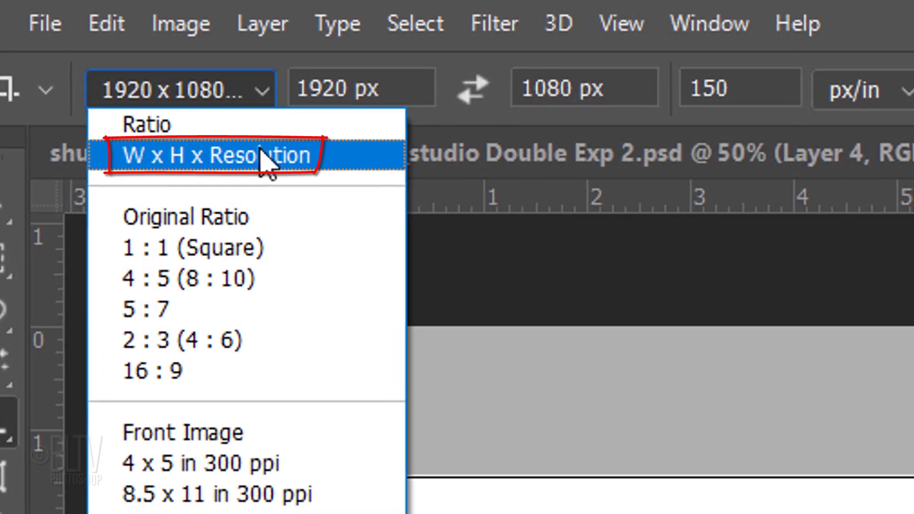
pyautogui.click(286, 150)
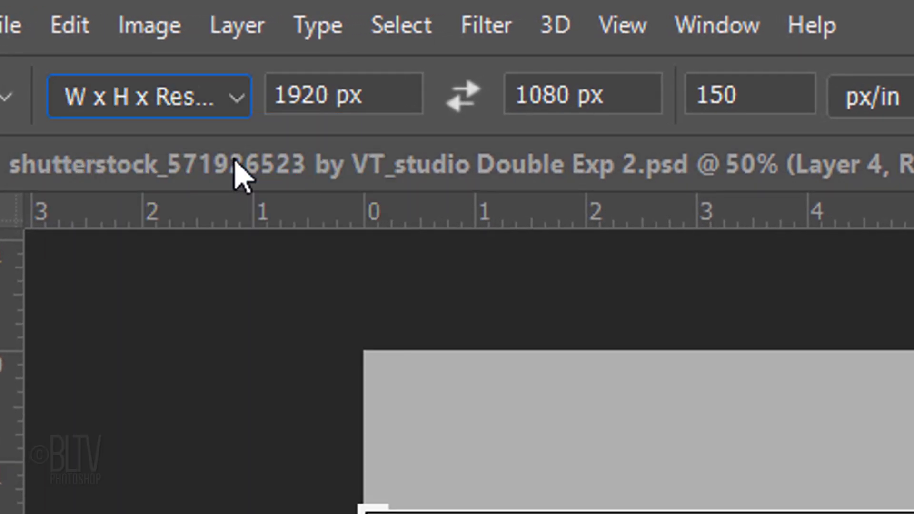
pyautogui.click(367, 94)
pyautogui.press('BackSpace')
pyautogui.click(555, 89)
pyautogui.press('BackSpace')
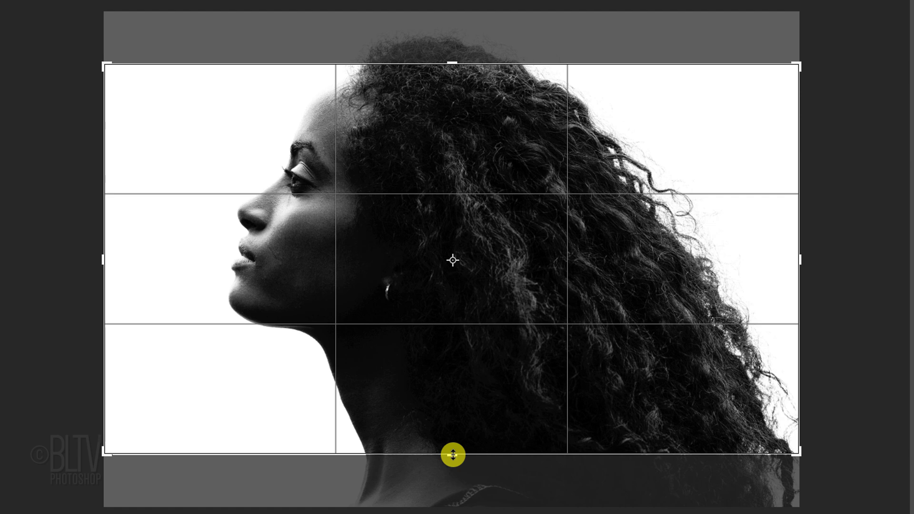
# Pull the bottom, left and right crop edges in around the profile and apply the crop
pyautogui.moveTo(453, 454); pyautogui.dragTo(453, 437)
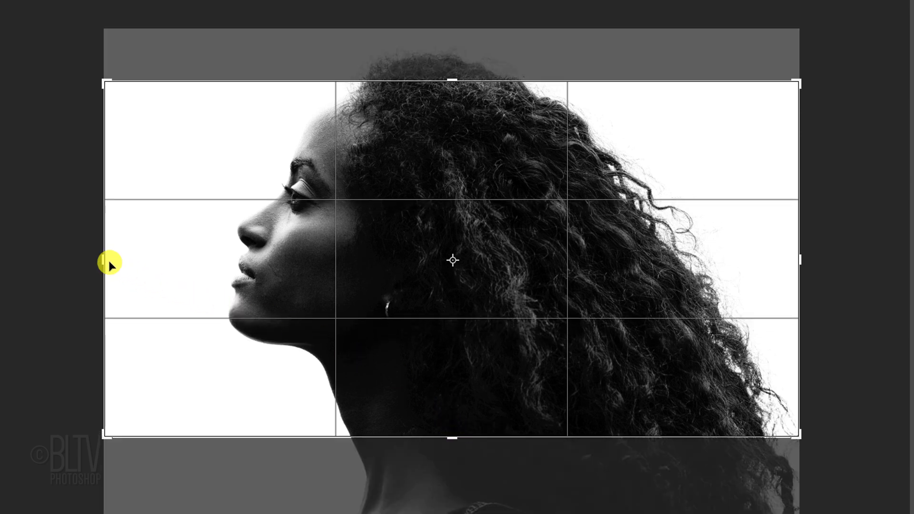
pyautogui.moveTo(108, 264); pyautogui.dragTo(144, 258)
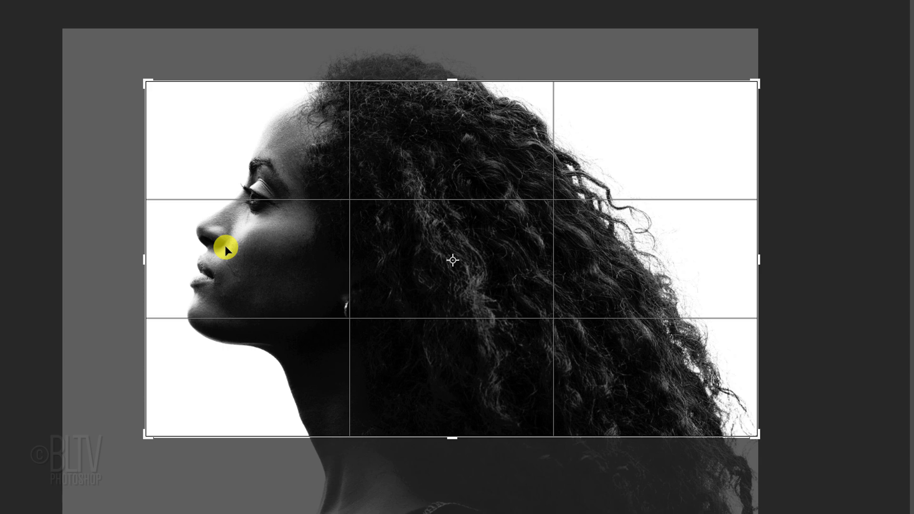
pyautogui.moveTo(759, 258); pyautogui.dragTo(730, 256)
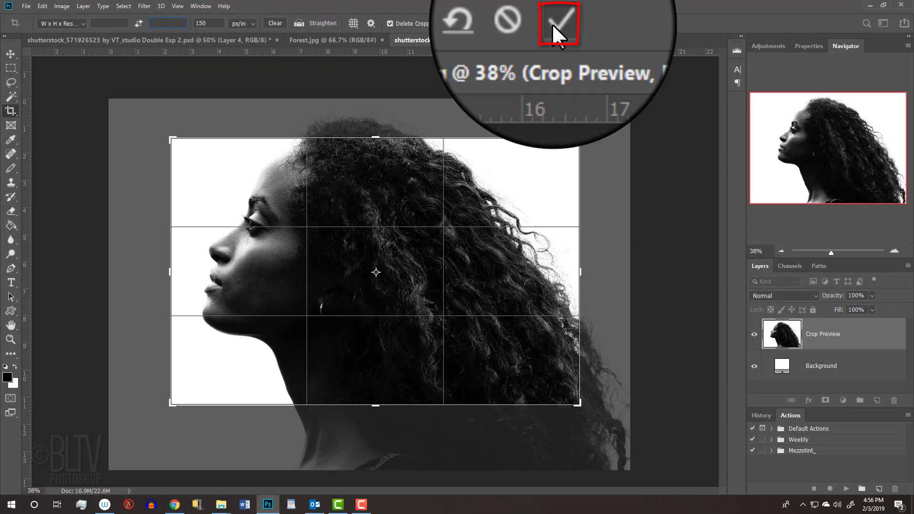
pyautogui.click(552, 24)
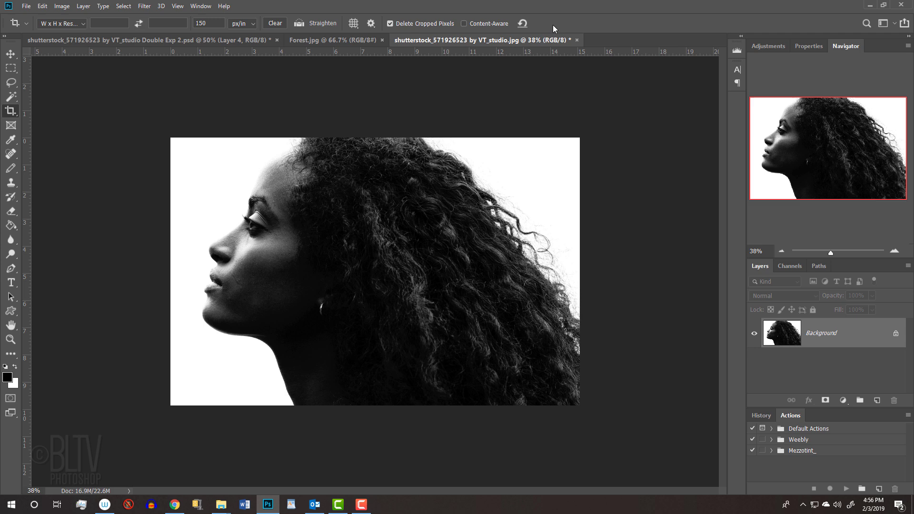
pyautogui.hotkey('ctrl', '0')
pyautogui.hotkey('ctrl', '+')
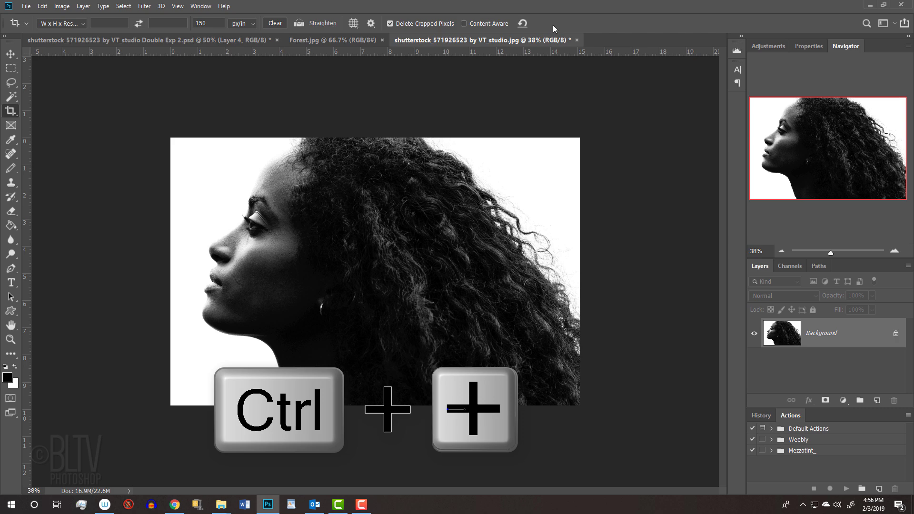
pyautogui.hotkey('ctrl', '+')
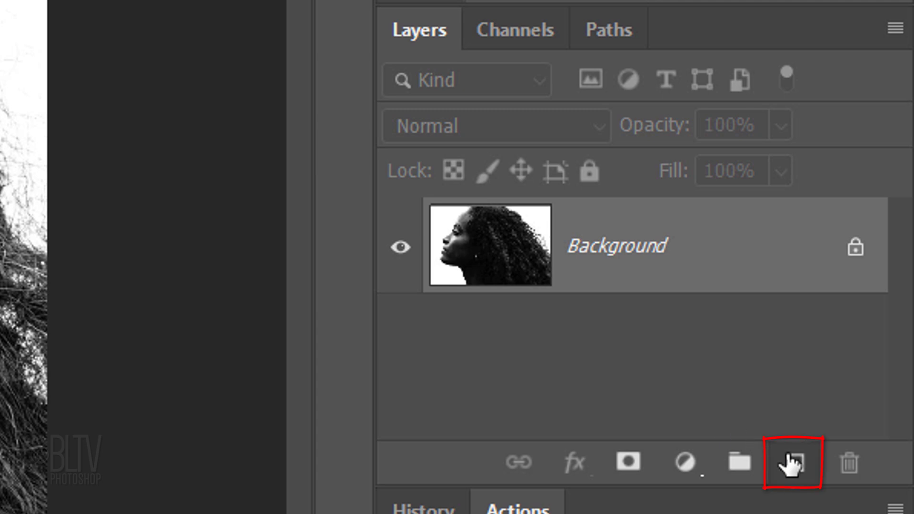
# Add an empty layer above the portrait and pick the Brush tool, sizing it with the bracket keys
pyautogui.click(791, 465)
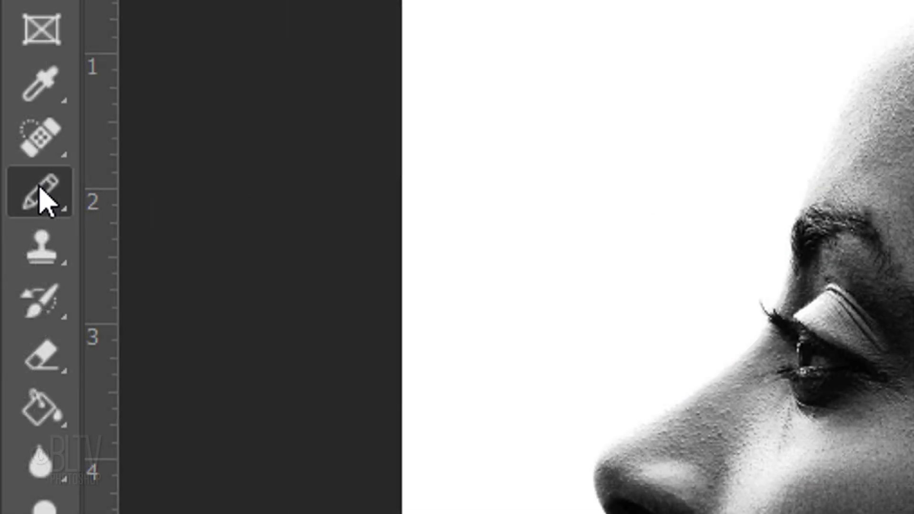
pyautogui.rightClick(40, 189)
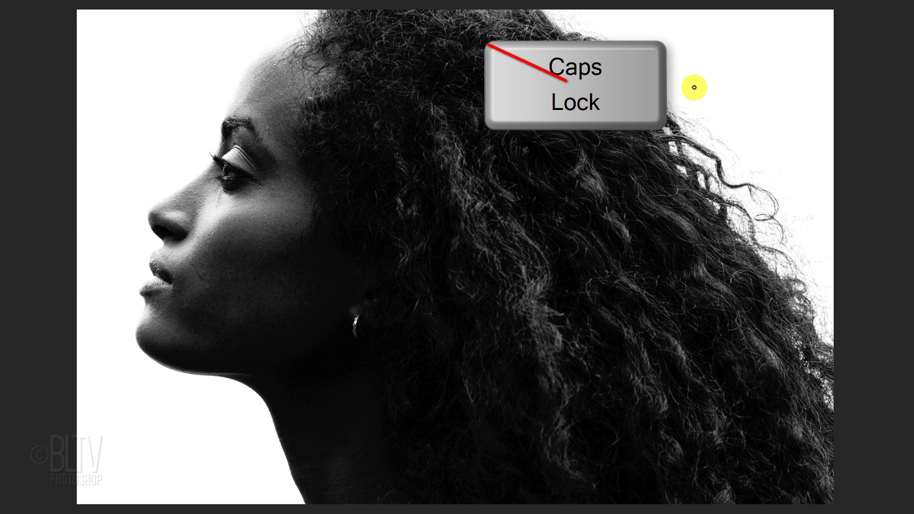
pyautogui.press(']')
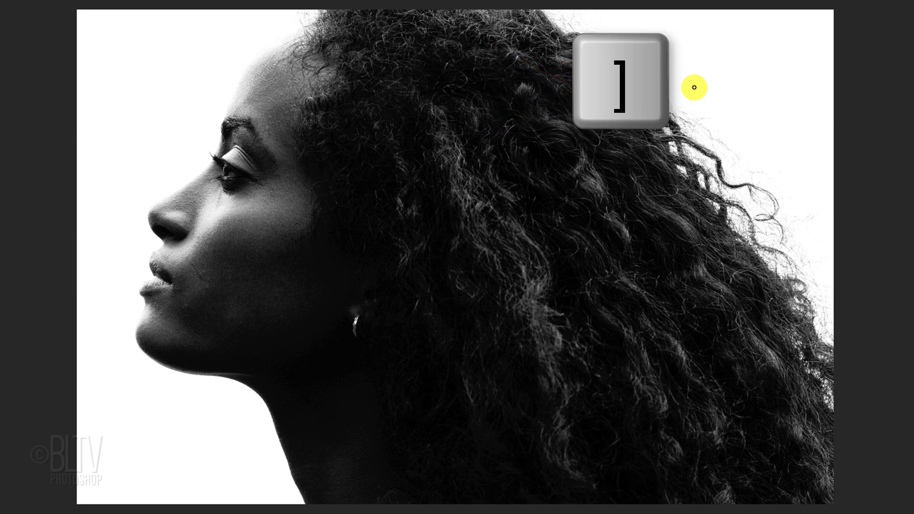
pyautogui.press('[')
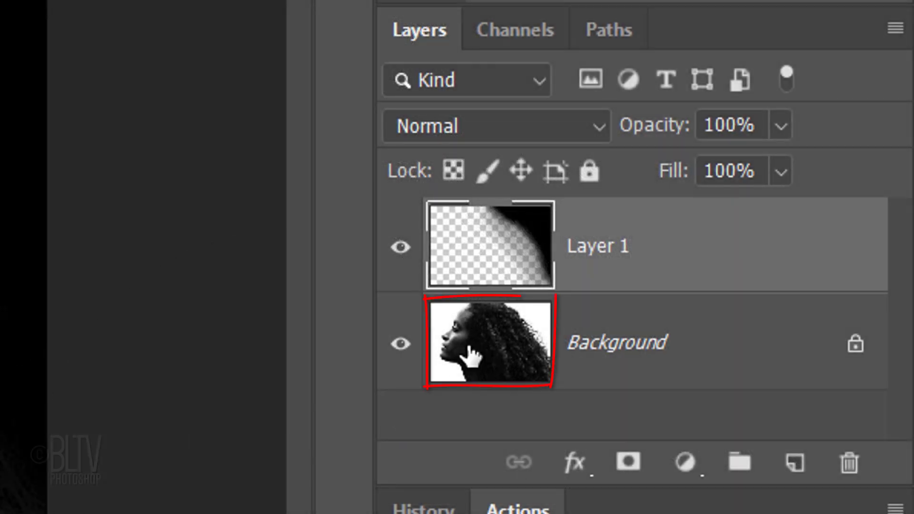
# Target the Background portrait layer and choose the Magic Wand Tool
pyautogui.click(471, 350)
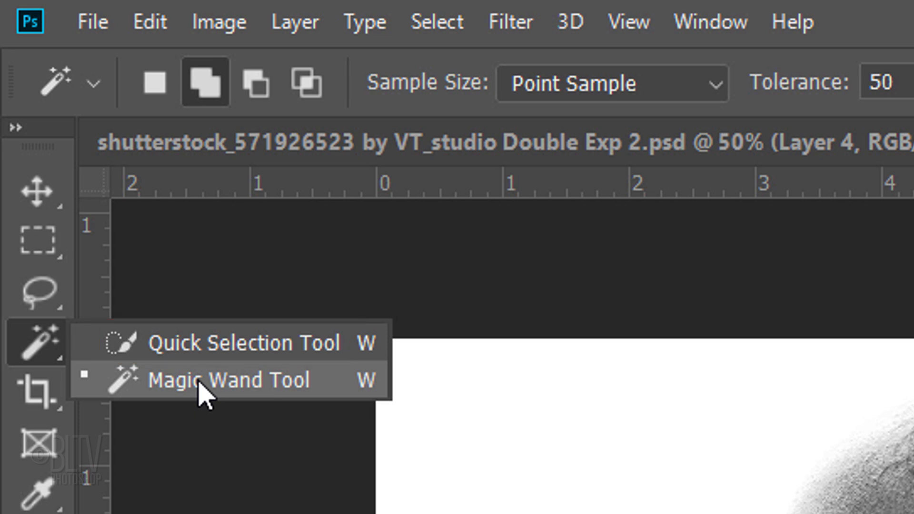
pyautogui.click(199, 382)
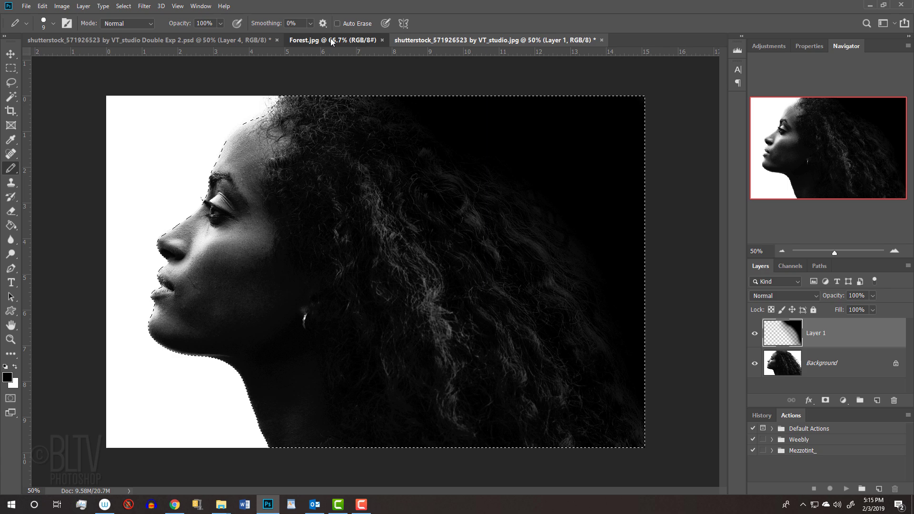
# Bring the forest photo into the portrait document as Layer 2
pyautogui.click(331, 41)
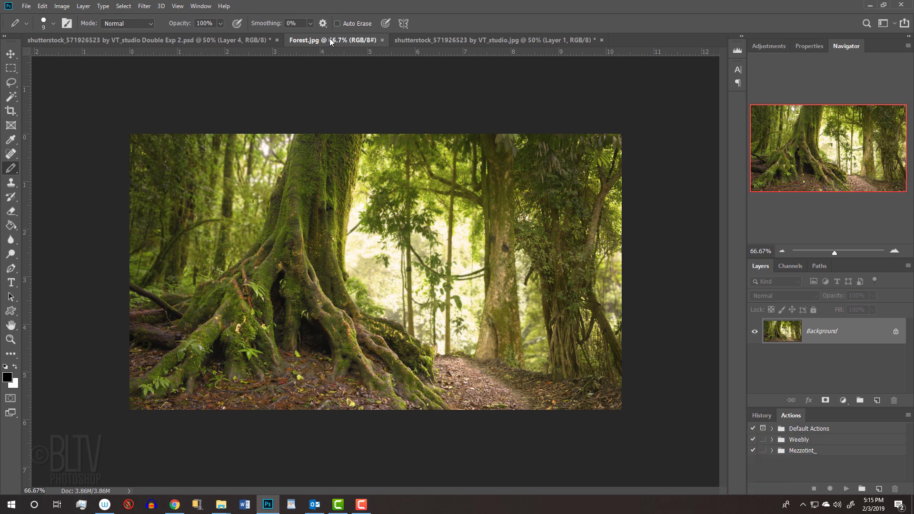
pyautogui.press('v')
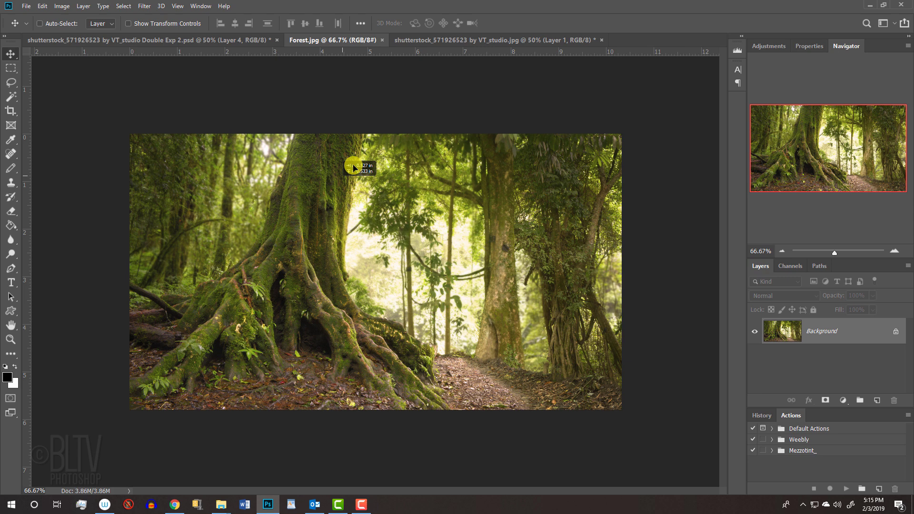
pyautogui.click(443, 41)
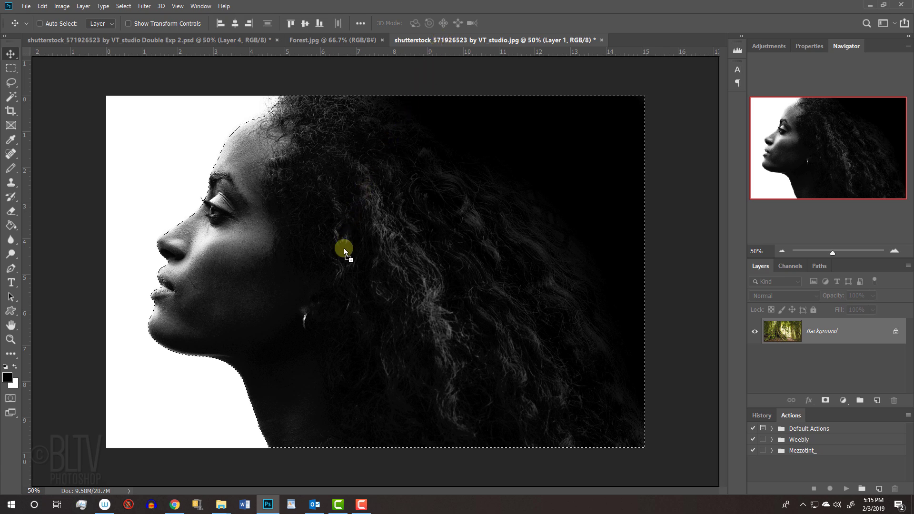
pyautogui.hotkey('ctrl', 'v')
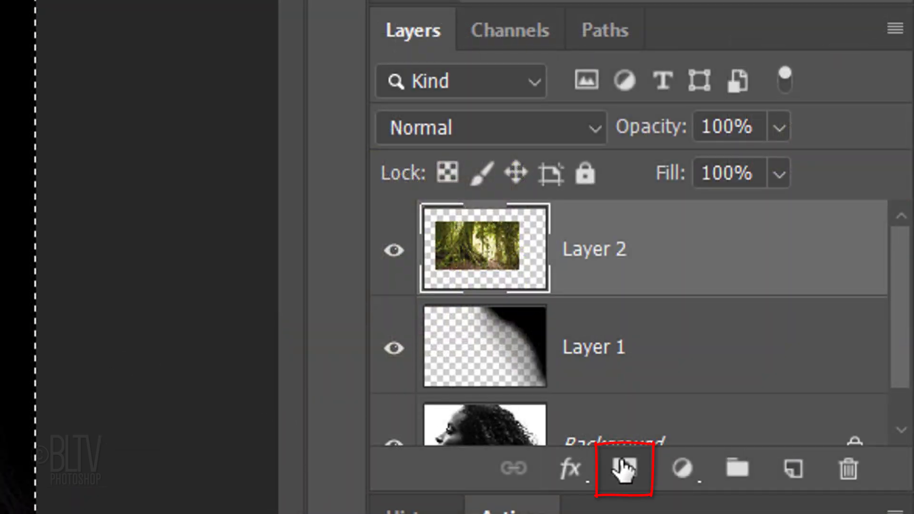
# Mask the forest layer to the profile selection and unlink the mask from the image
pyautogui.click(624, 470)
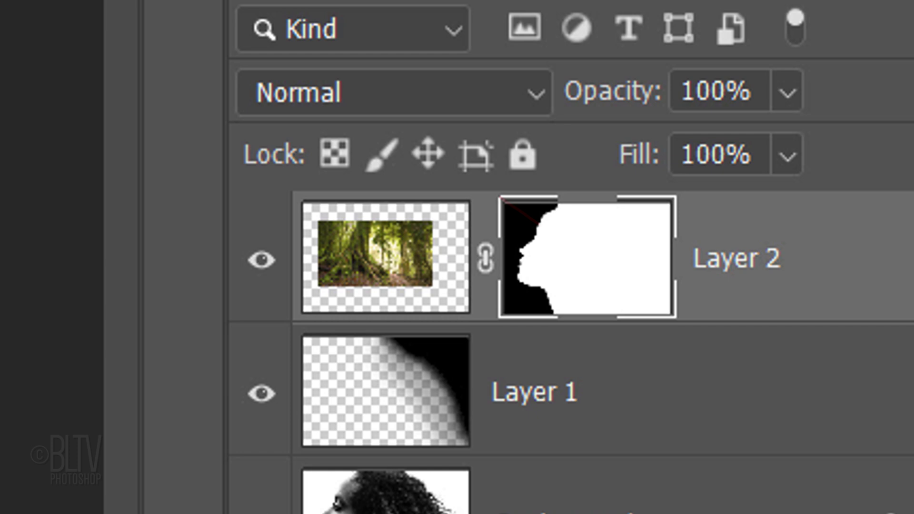
pyautogui.click(488, 259)
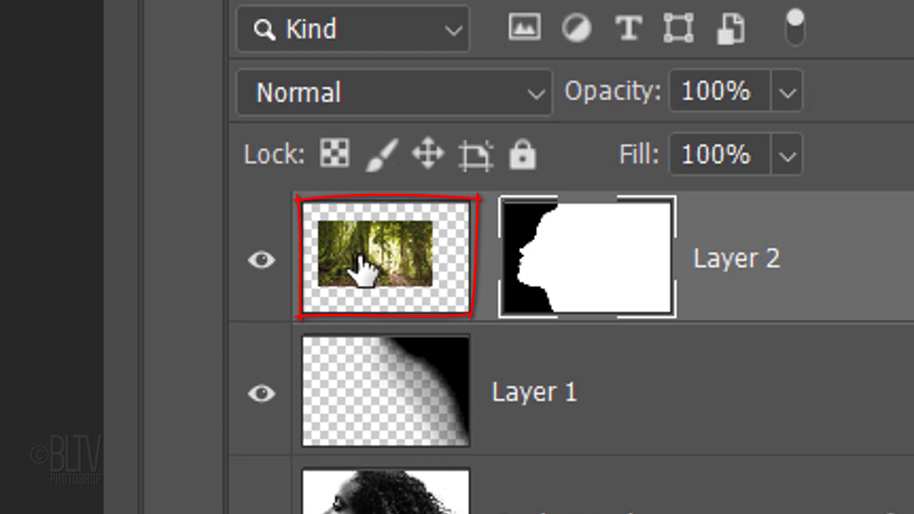
pyautogui.click(360, 270)
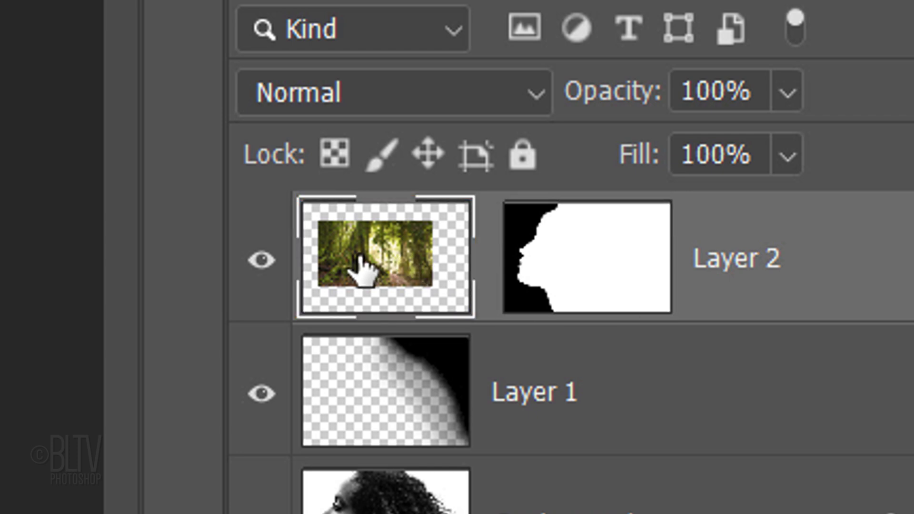
# Set the forest layer to Hard Light and add a Black & White adjustment layer
pyautogui.click(350, 96)
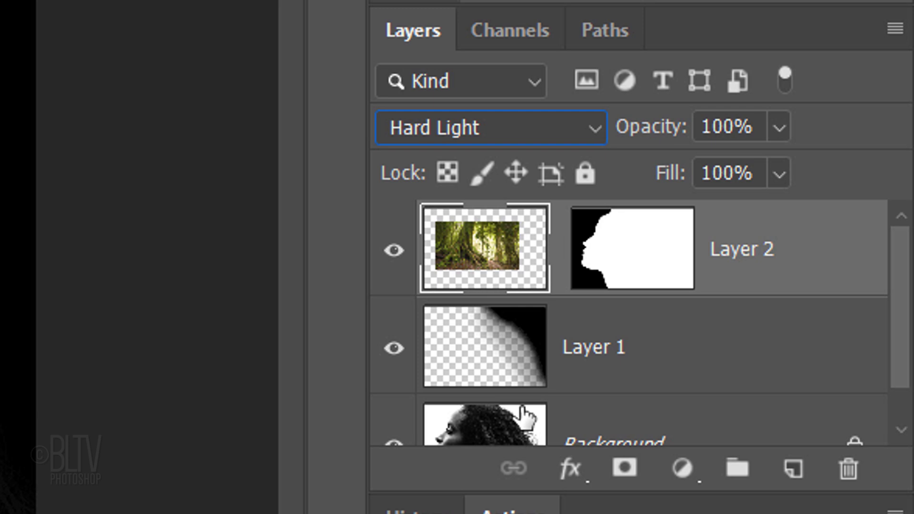
pyautogui.click(681, 472)
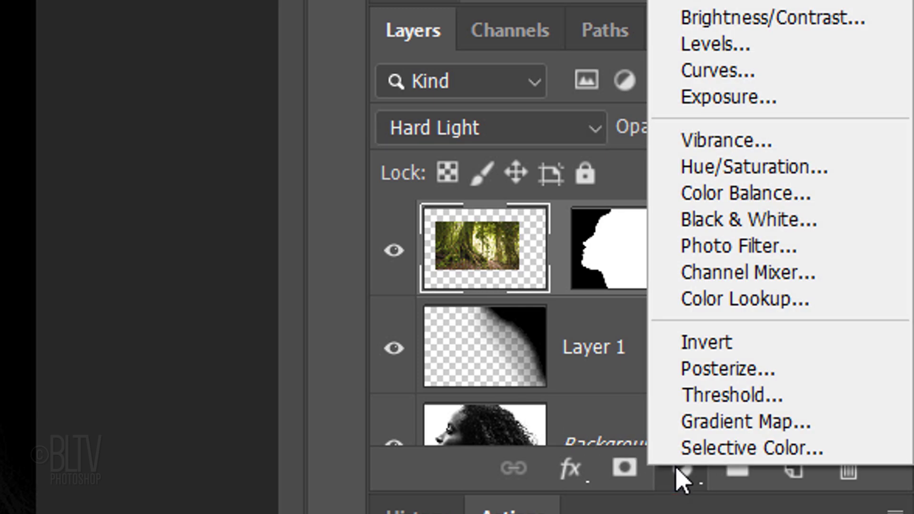
pyautogui.click(722, 229)
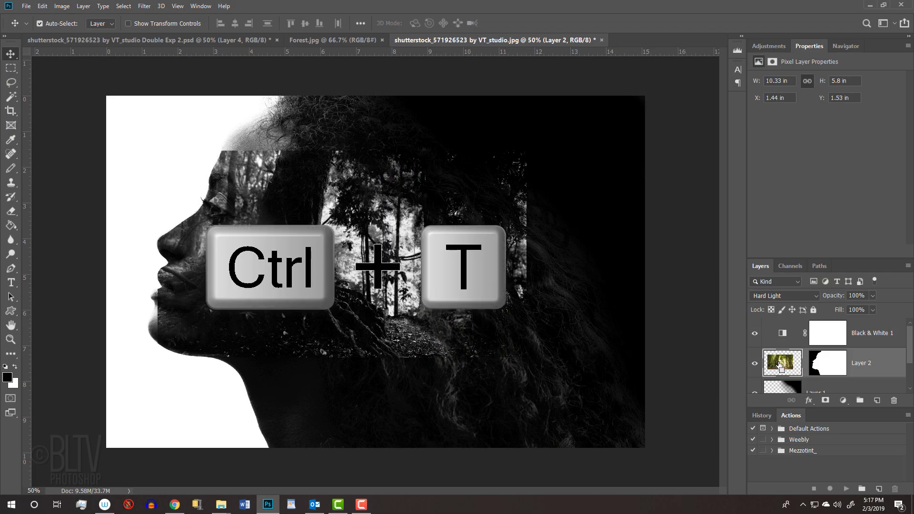
# Scale the forest layer proportionally to about 172% and shift it right and down
pyautogui.hotkey('ctrl', 't')
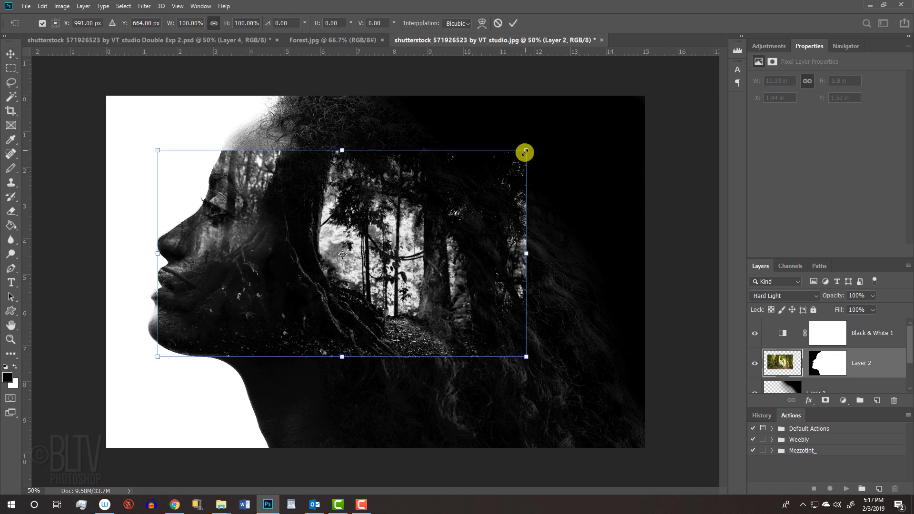
pyautogui.moveTo(525, 152); pyautogui.dragTo(525, 152)
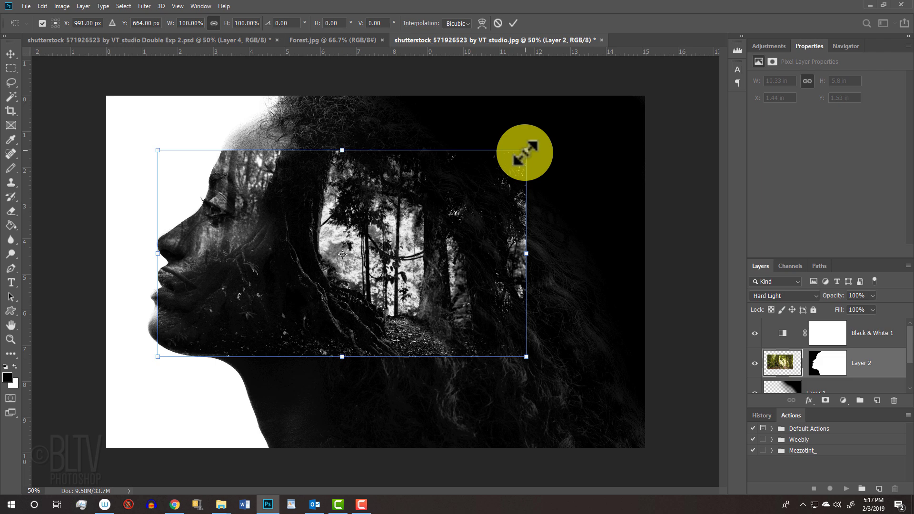
pyautogui.hotkey('alt', 'shift')
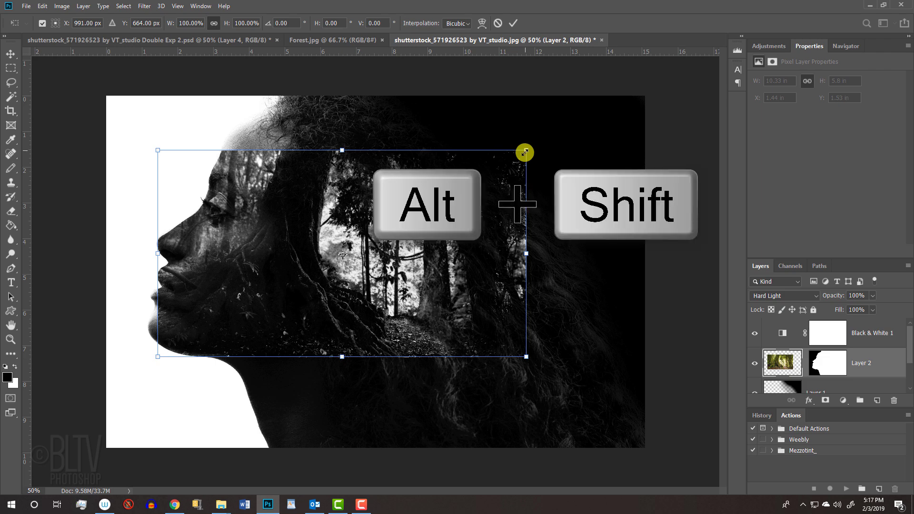
pyautogui.moveTo(525, 152); pyautogui.dragTo(651, 82)
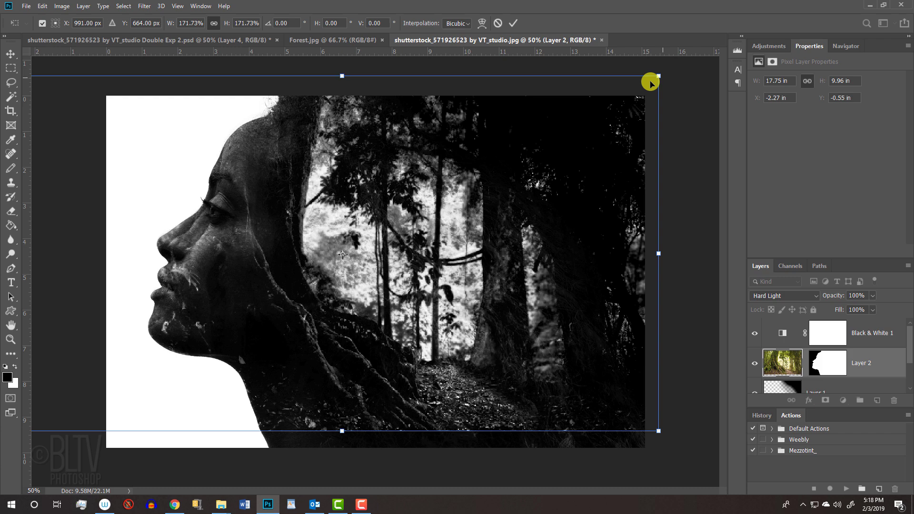
pyautogui.press('alt')
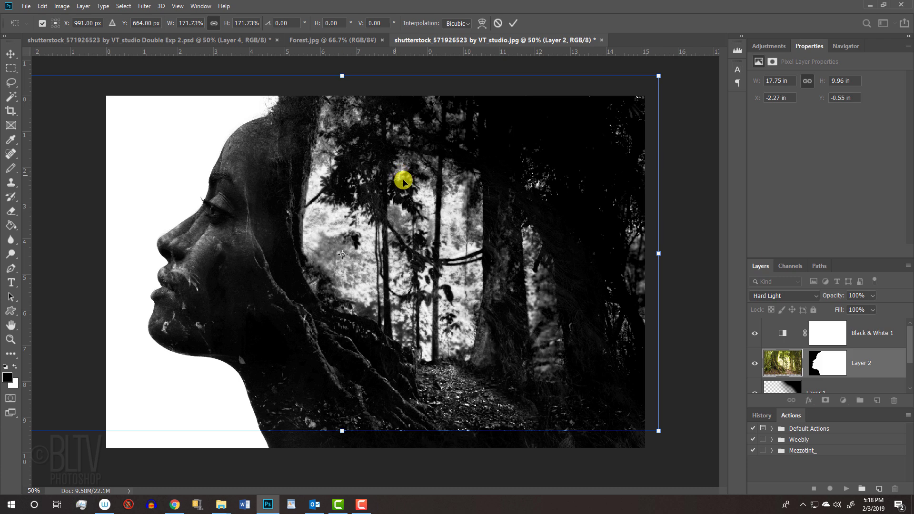
pyautogui.moveTo(401, 176); pyautogui.dragTo(438, 204)
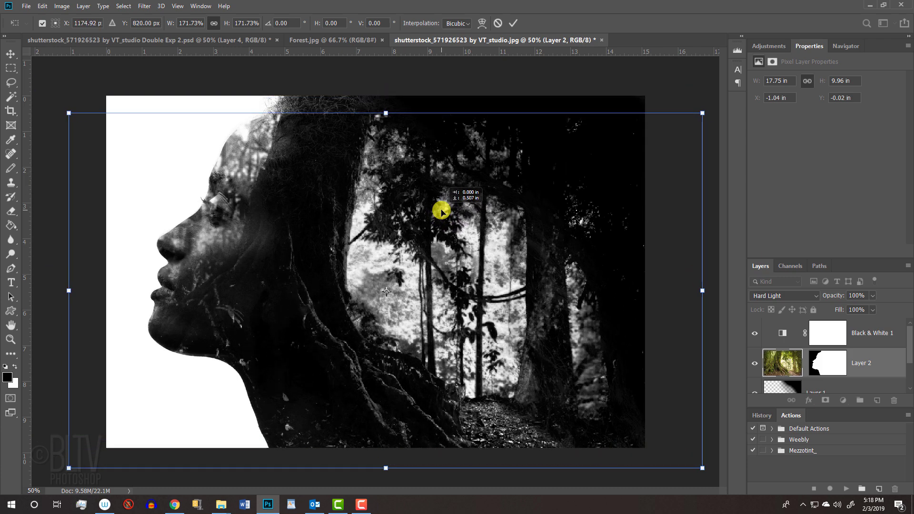
pyautogui.moveTo(704, 112); pyautogui.dragTo(730, 75)
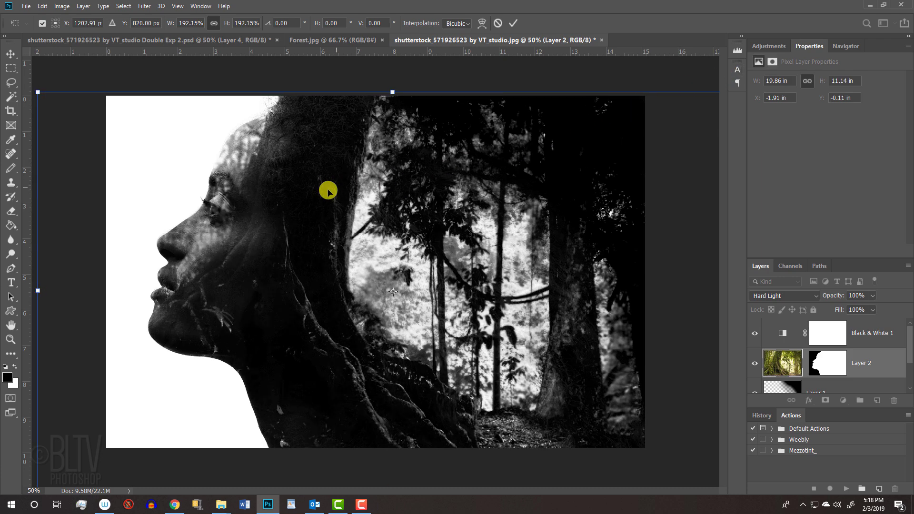
pyautogui.press('Return')
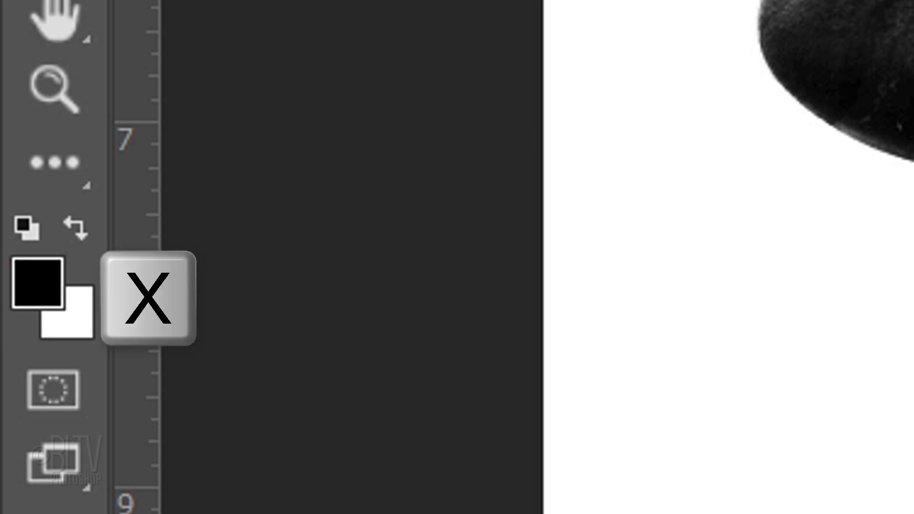
# Make white the foreground colour and set the Dodge Tool to Midtones with a soft 500 px brush
pyautogui.click(76, 227)
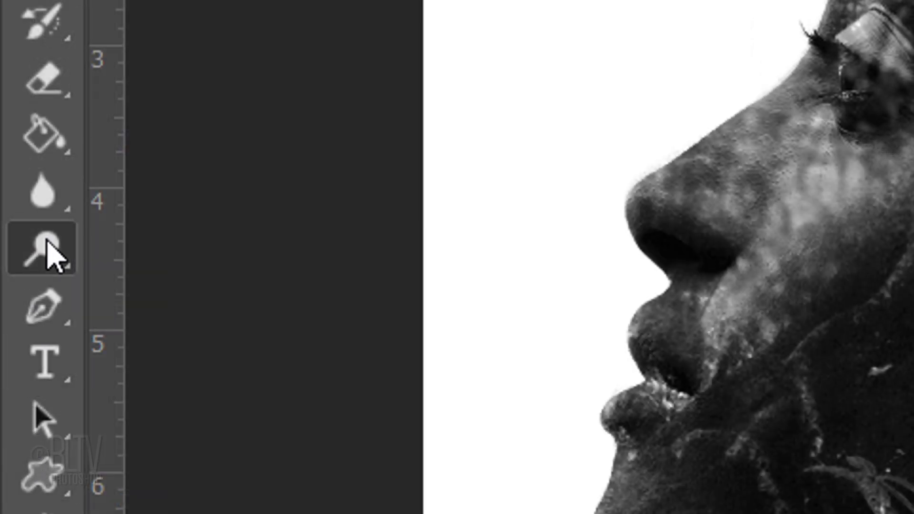
pyautogui.rightClick(45, 250)
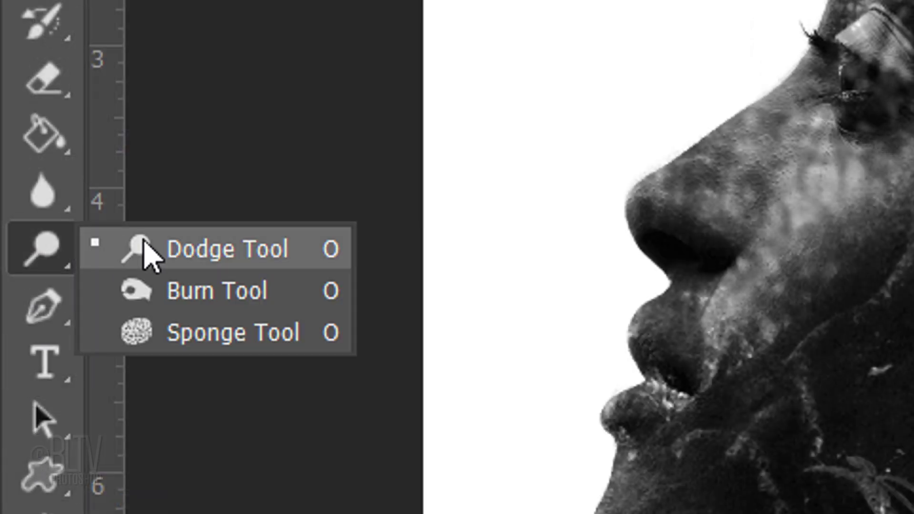
pyautogui.click(220, 245)
pyautogui.click(519, 94)
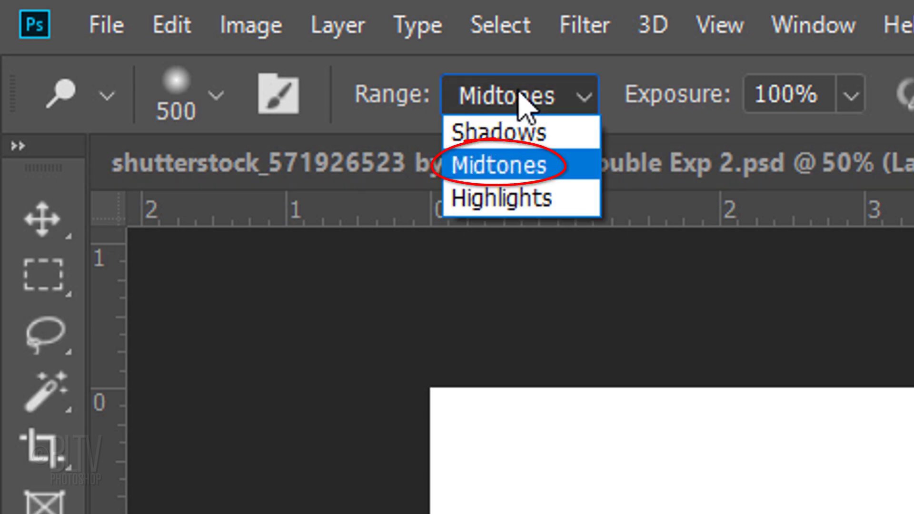
pyautogui.click(519, 93)
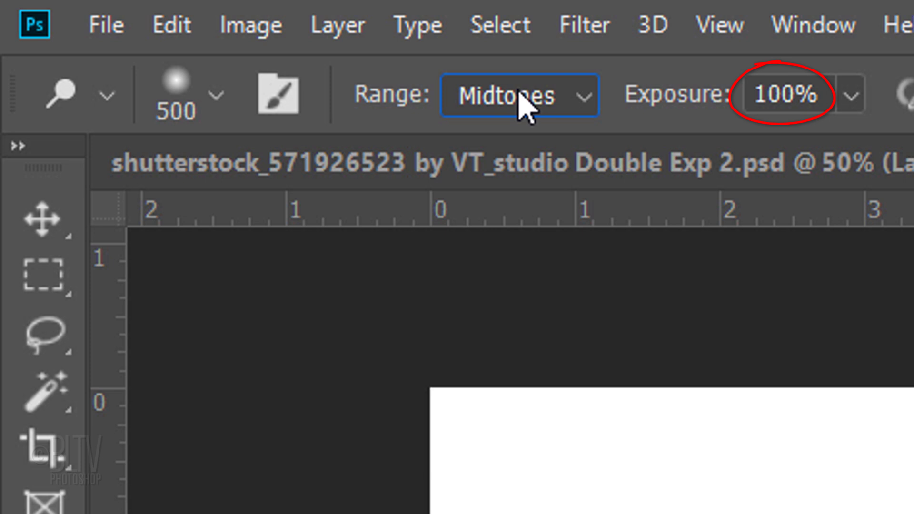
pyautogui.click(217, 95)
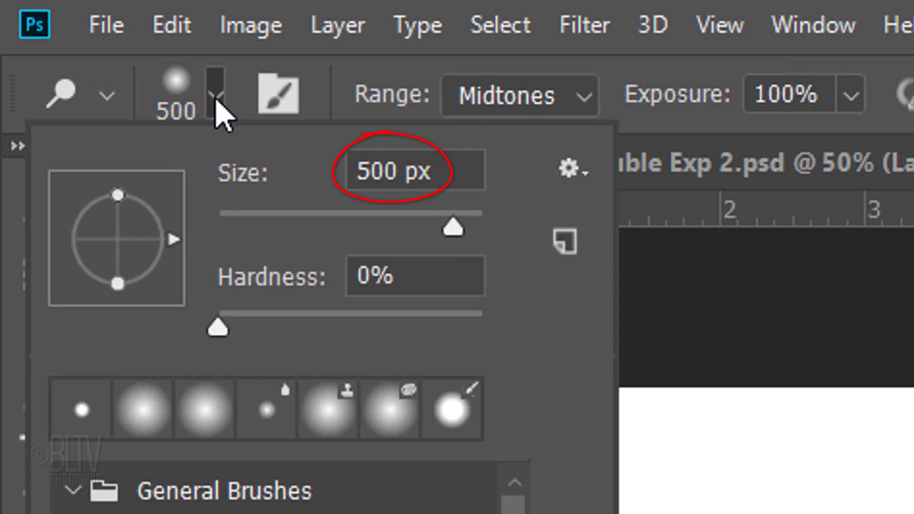